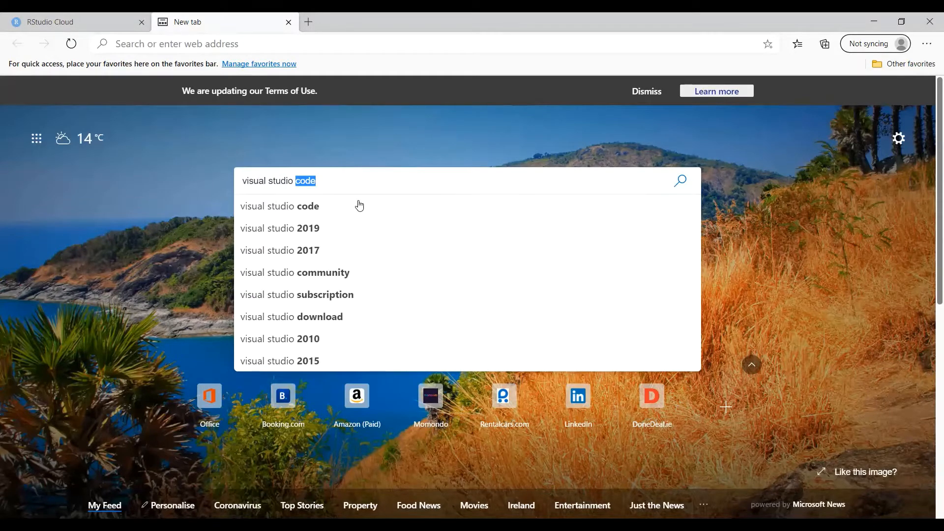
Run a Bing search for 'visual studio ide'
{"action": "type", "text": "ide"}
{"action": "key", "text": "Return"}
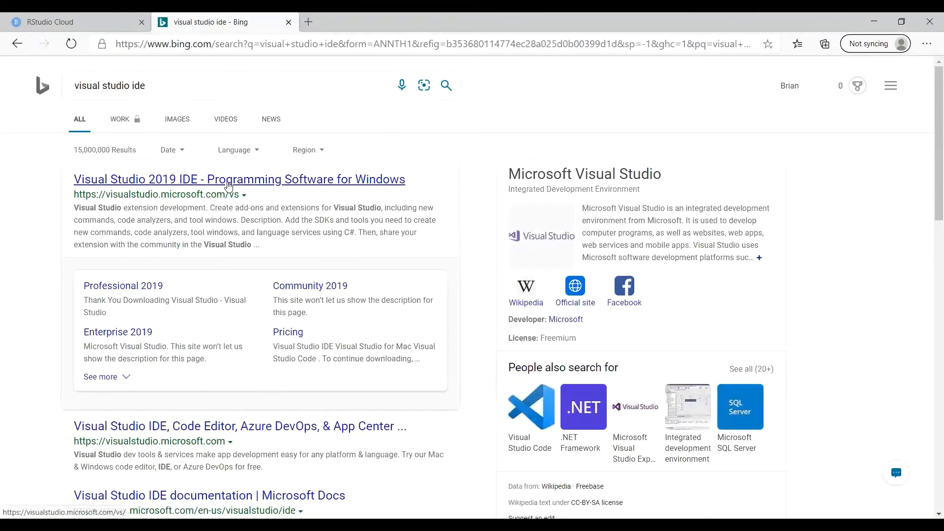
From the official Visual Studio 2019 page, download the Community 2019 installer and dismiss the sign-up popup
{"action": "left_click", "coordinate": [228, 185]}
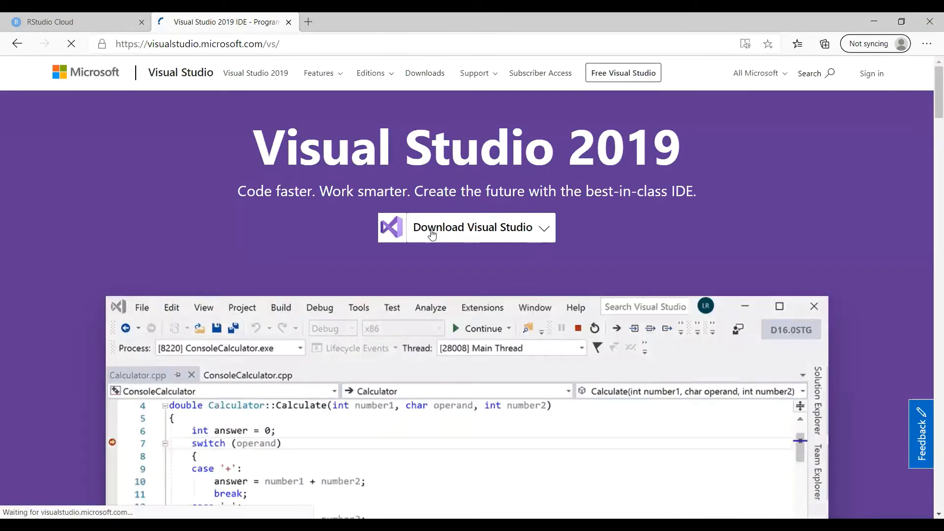
{"action": "mouse_move", "coordinate": [529, 235]}
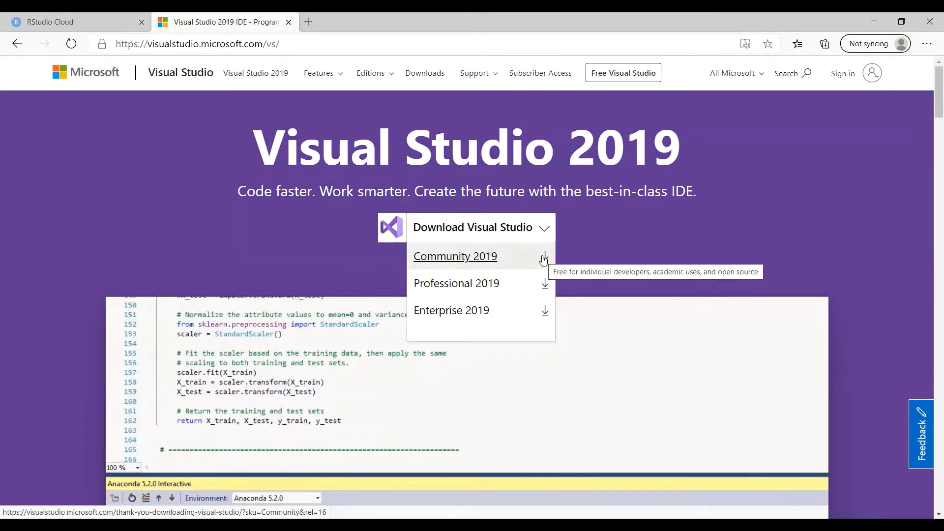
{"action": "left_click", "coordinate": [543, 259]}
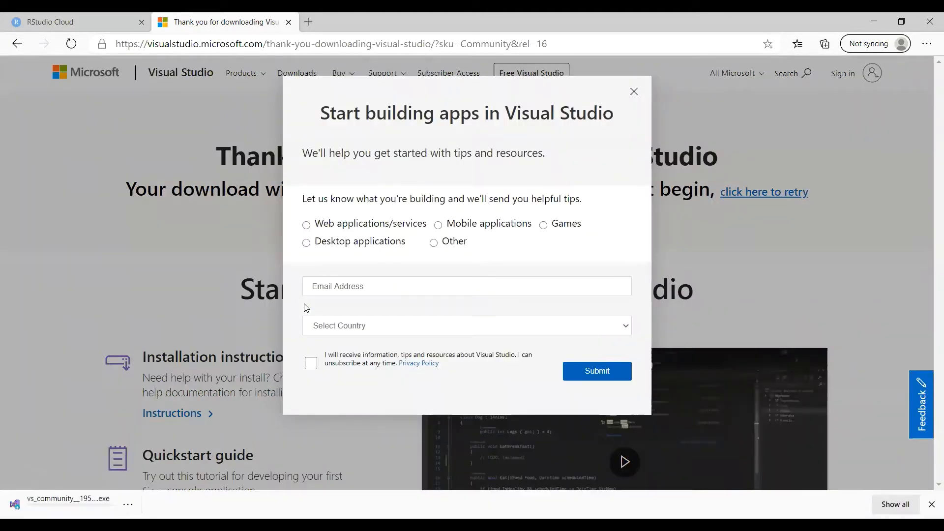
{"action": "left_click", "coordinate": [631, 95]}
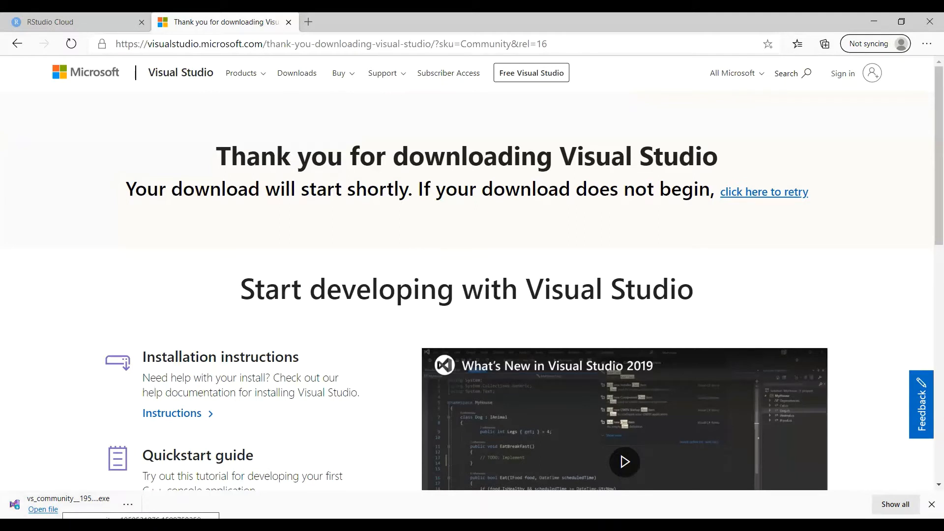
Launch the downloaded vs_community installer and tick the Python development workload
{"action": "left_click", "coordinate": [60, 503]}
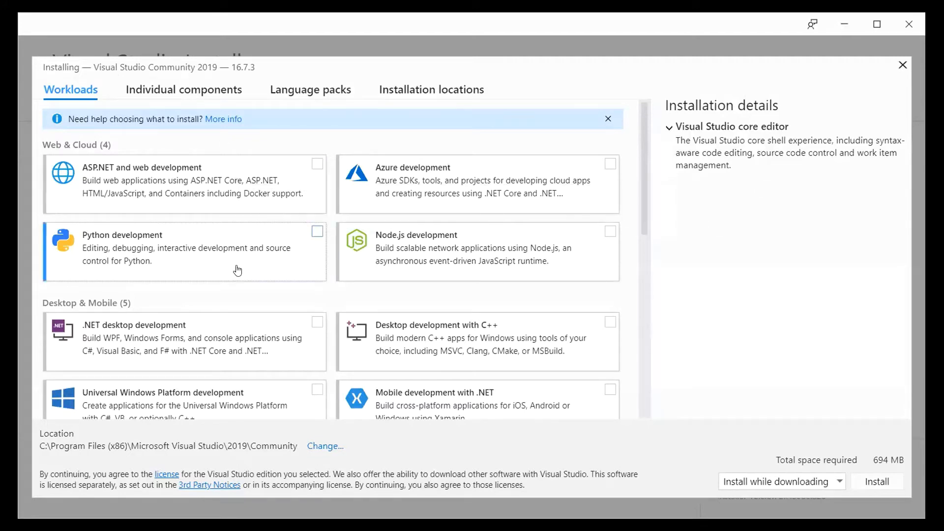
{"action": "scroll", "coordinate": [237, 270], "scroll_direction": "down", "scroll_amount": 10}
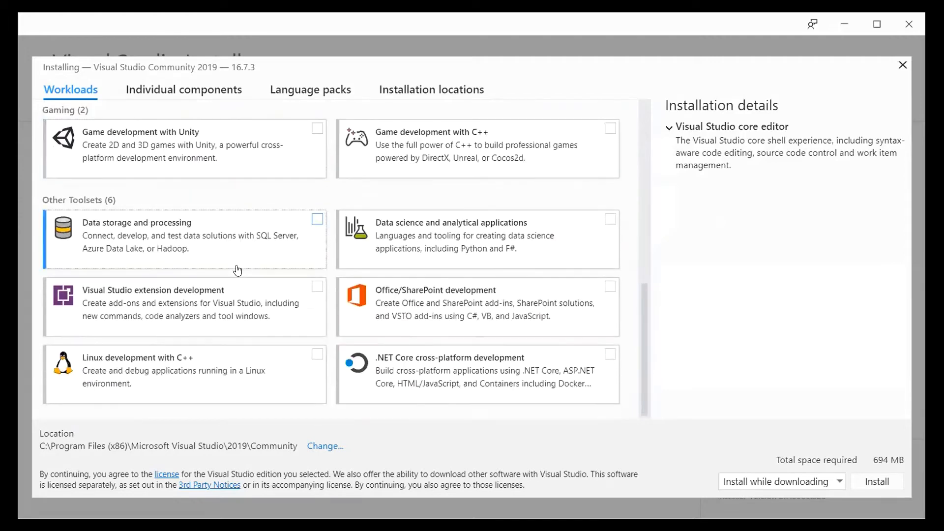
{"action": "scroll", "coordinate": [238, 270], "scroll_direction": "up", "scroll_amount": 10}
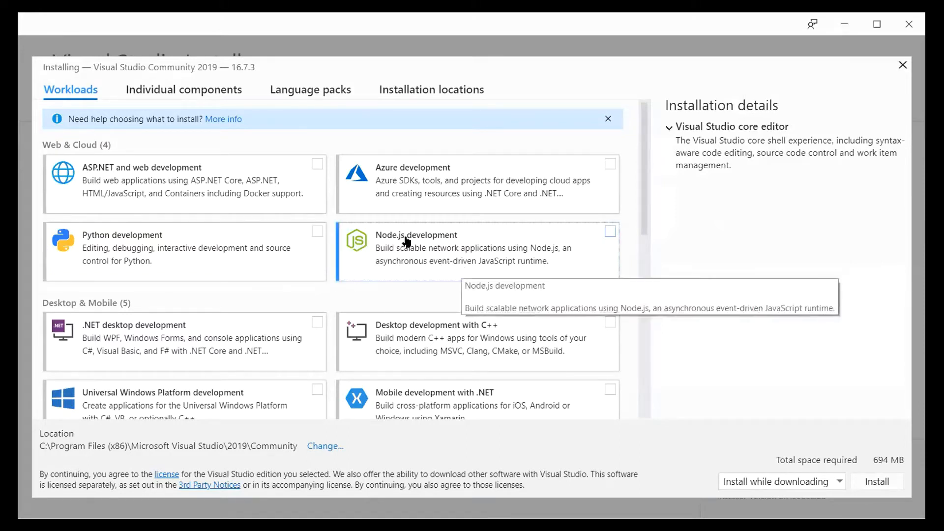
{"action": "left_click", "coordinate": [317, 232]}
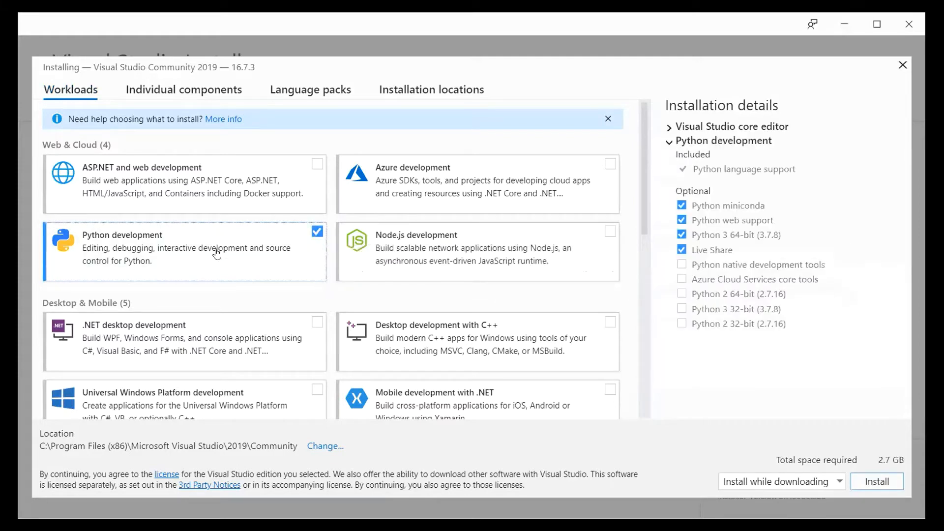
Tick Universal Windows Platform and Desktop development with C++ workloads, unticking Python development
{"action": "scroll", "coordinate": [204, 266], "scroll_direction": "down", "scroll_amount": 4}
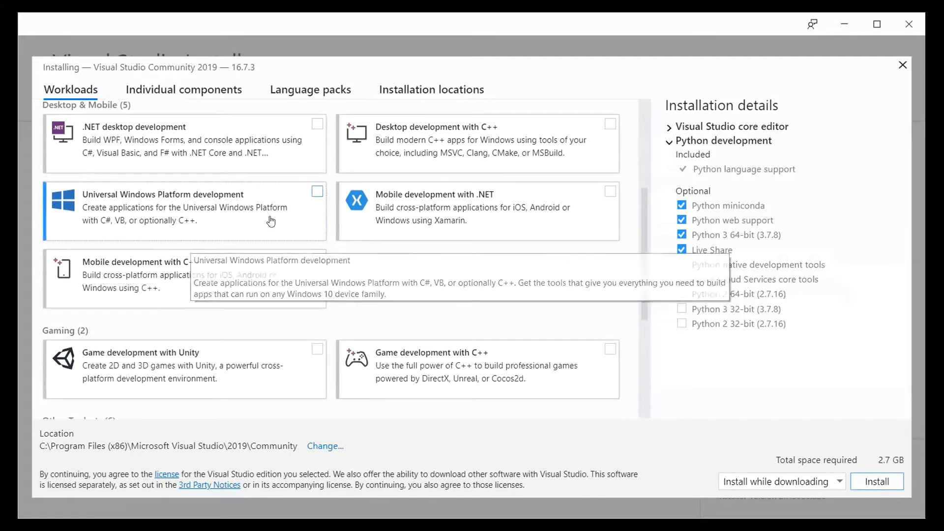
{"action": "left_click", "coordinate": [312, 193]}
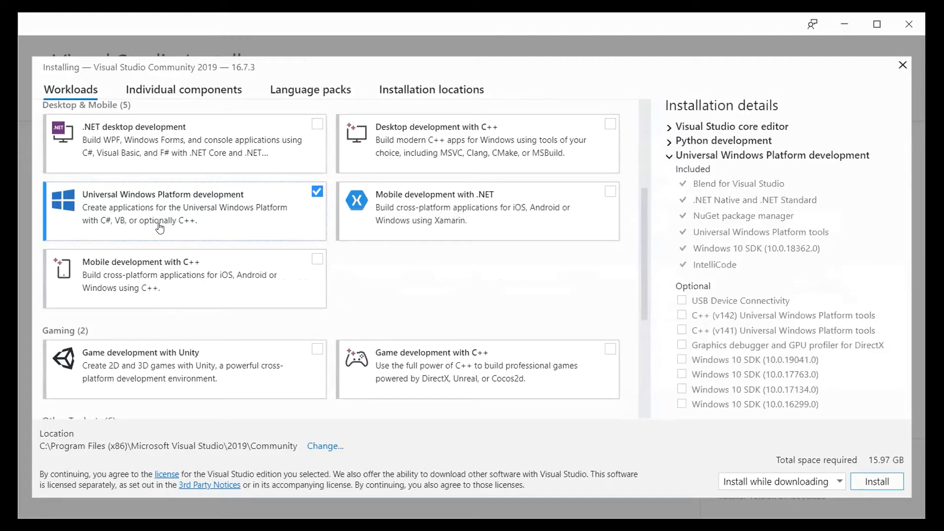
{"action": "scroll", "coordinate": [195, 228], "scroll_direction": "up", "scroll_amount": 3}
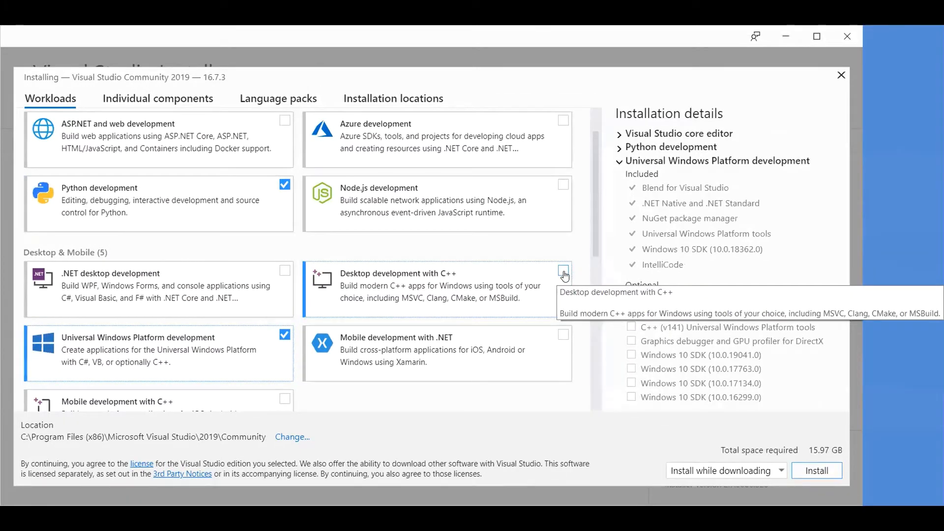
{"action": "left_click", "coordinate": [610, 274]}
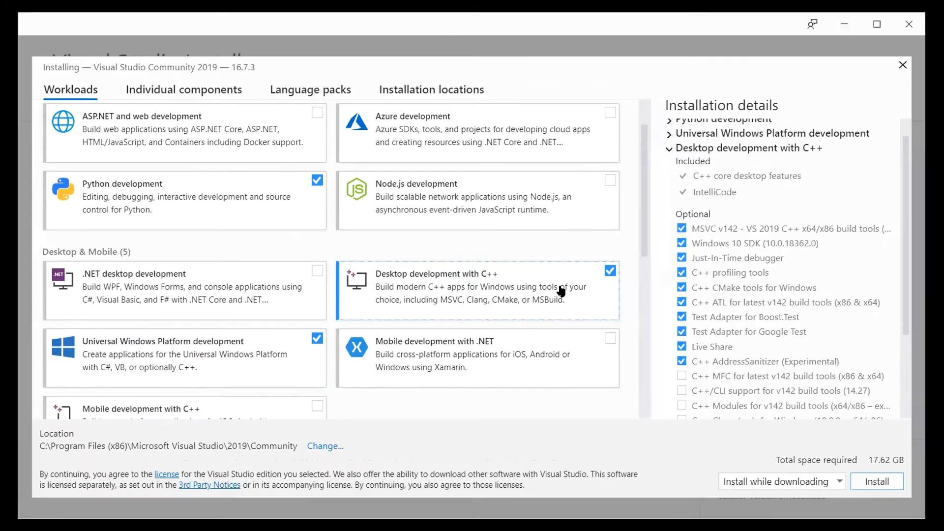
{"action": "scroll", "coordinate": [355, 326], "scroll_direction": "down", "scroll_amount": 5}
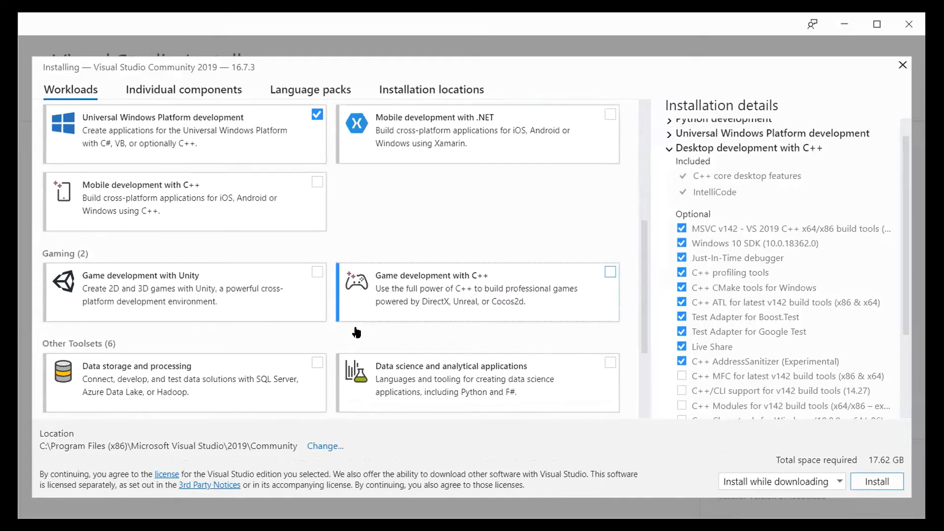
{"action": "scroll", "coordinate": [357, 333], "scroll_direction": "down", "scroll_amount": 3}
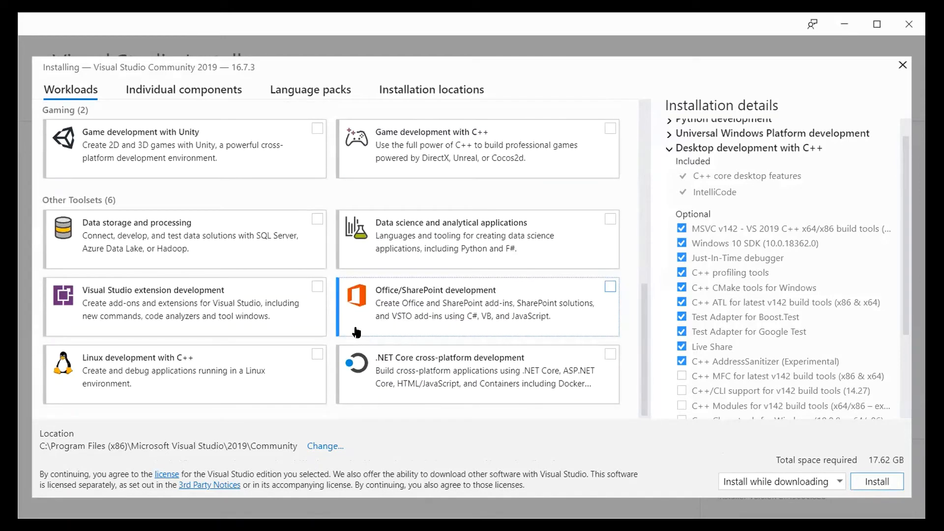
{"action": "scroll", "coordinate": [357, 333], "scroll_direction": "up", "scroll_amount": 9}
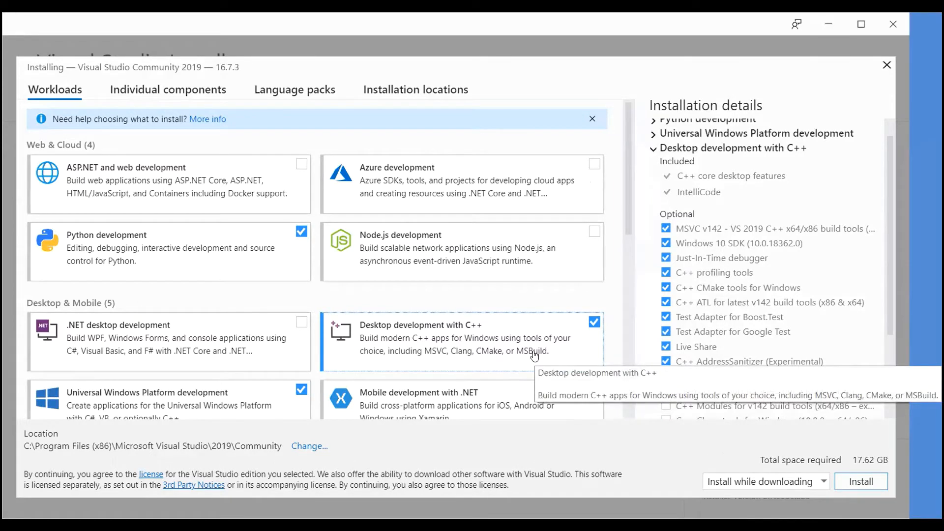
{"action": "left_click", "coordinate": [301, 232]}
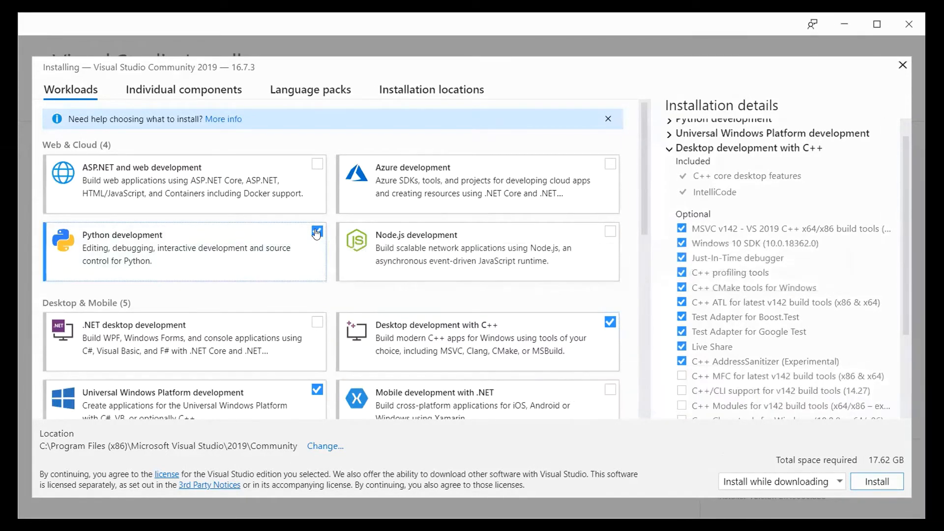
Re-tick Python development, keeping Universal Windows Platform development selected
{"action": "left_click", "coordinate": [316, 233]}
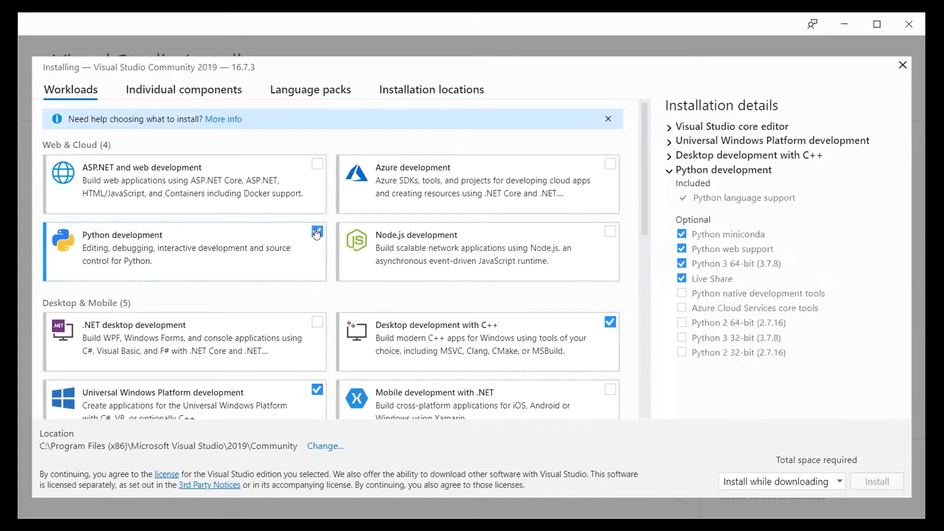
{"action": "left_click", "coordinate": [317, 390]}
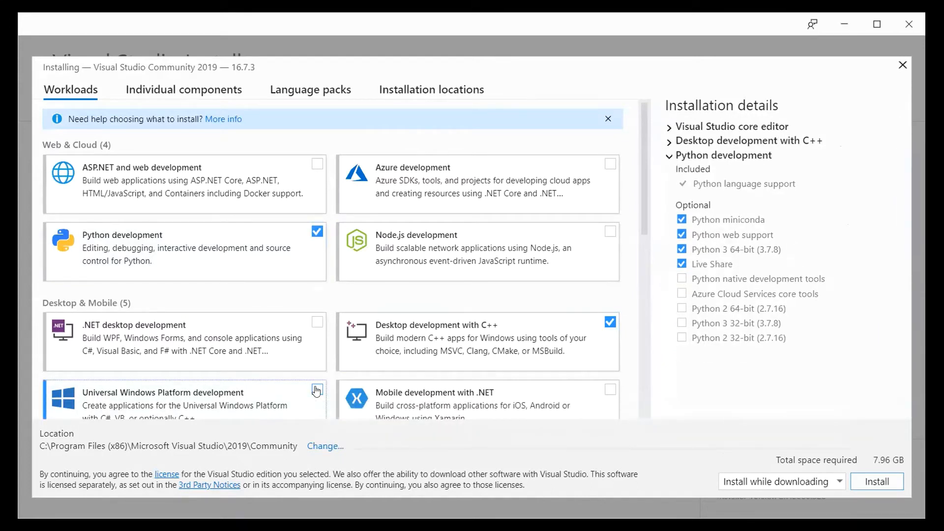
{"action": "left_click", "coordinate": [316, 391]}
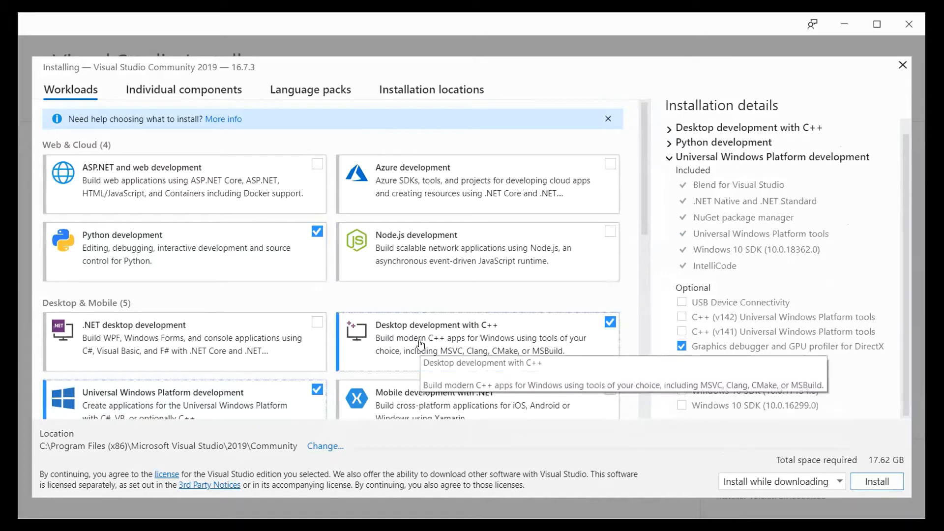
Install Visual Studio Community 2019 with the 17.62 GB workload selection
{"action": "scroll", "coordinate": [421, 342], "scroll_direction": "down", "scroll_amount": 3}
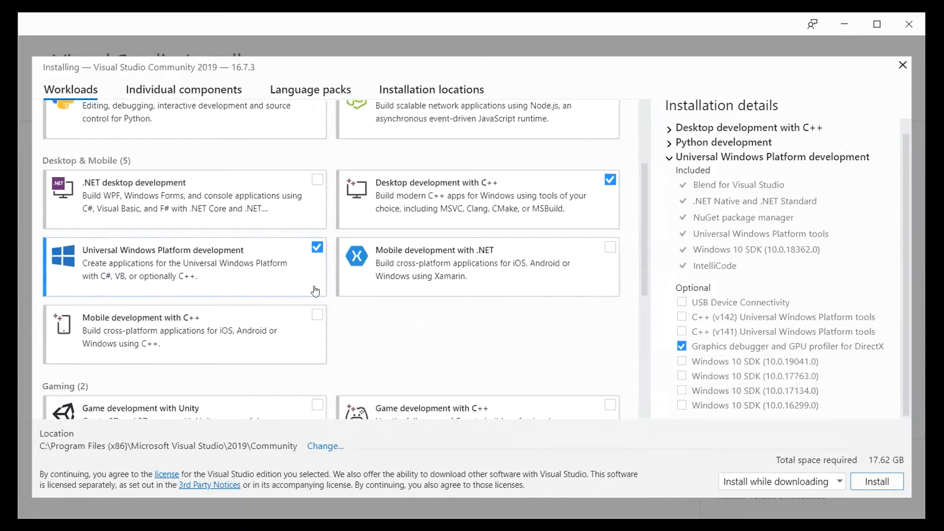
{"action": "scroll", "coordinate": [318, 290], "scroll_direction": "up", "scroll_amount": 3}
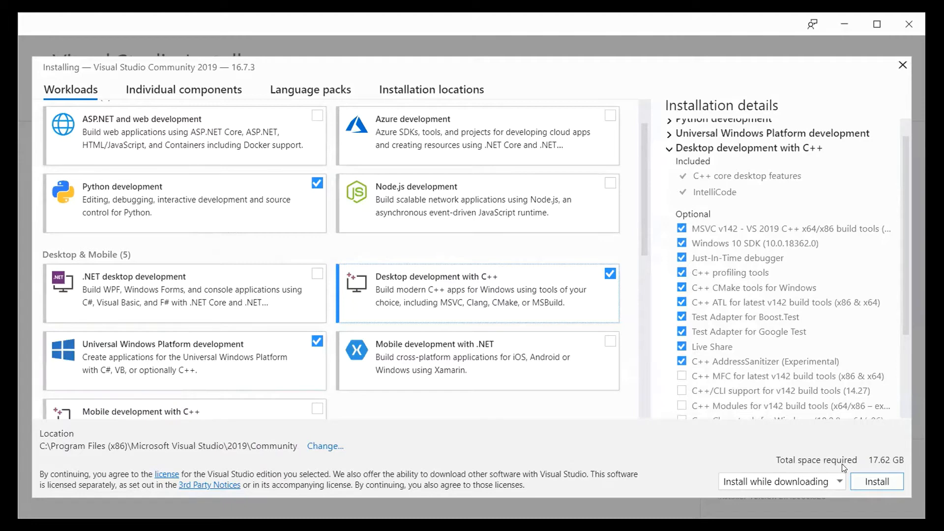
{"action": "left_click", "coordinate": [864, 487]}
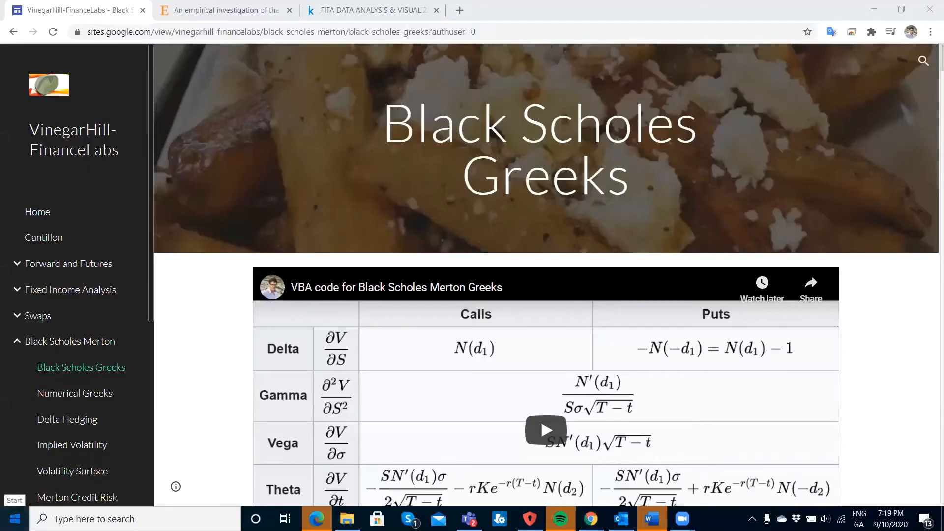
Scroll the Start menu's app list down to the M and N entries
{"action": "left_click", "coordinate": [14, 517]}
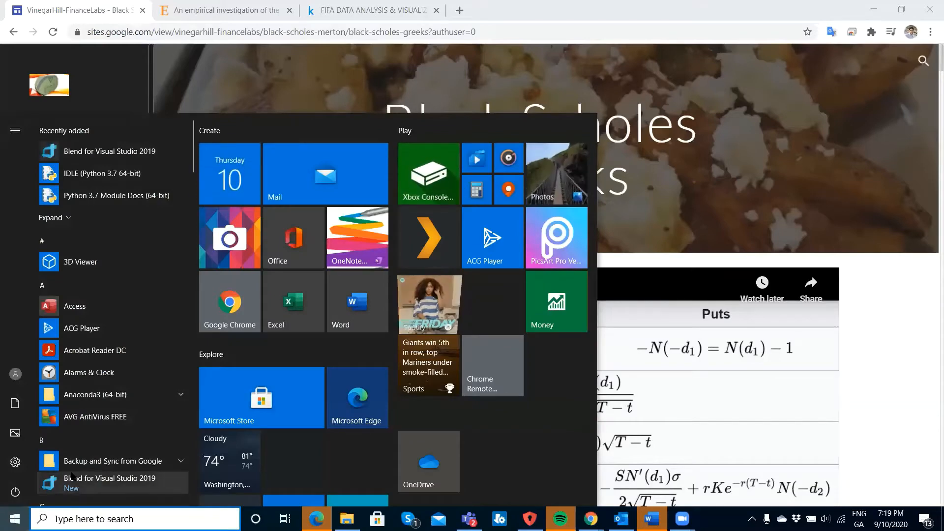
{"action": "scroll", "coordinate": [71, 476], "scroll_direction": "down", "scroll_amount": 10}
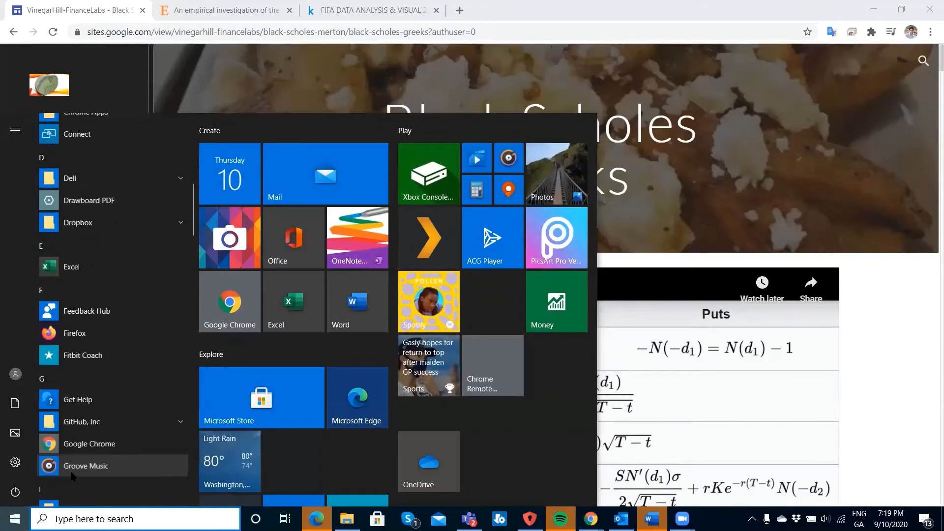
{"action": "scroll", "coordinate": [72, 477], "scroll_direction": "down", "scroll_amount": 10}
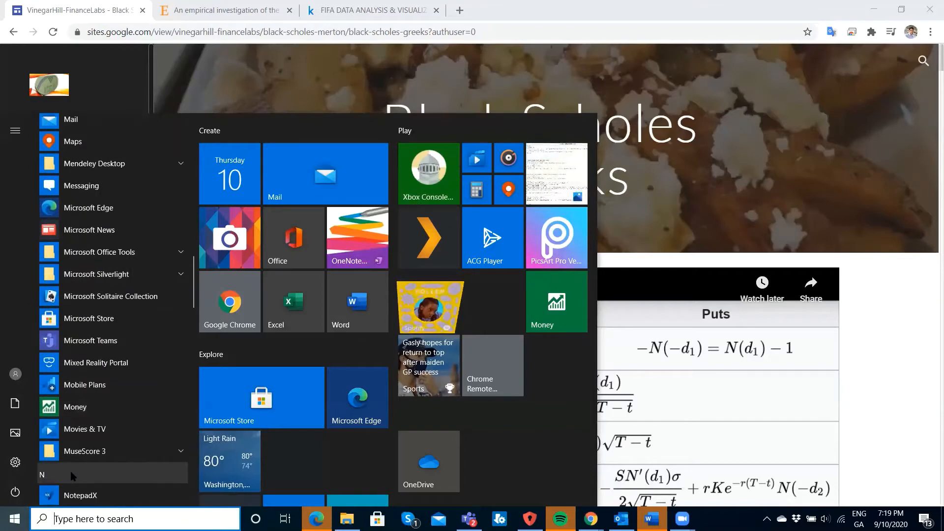
{"action": "left_click", "coordinate": [73, 476]}
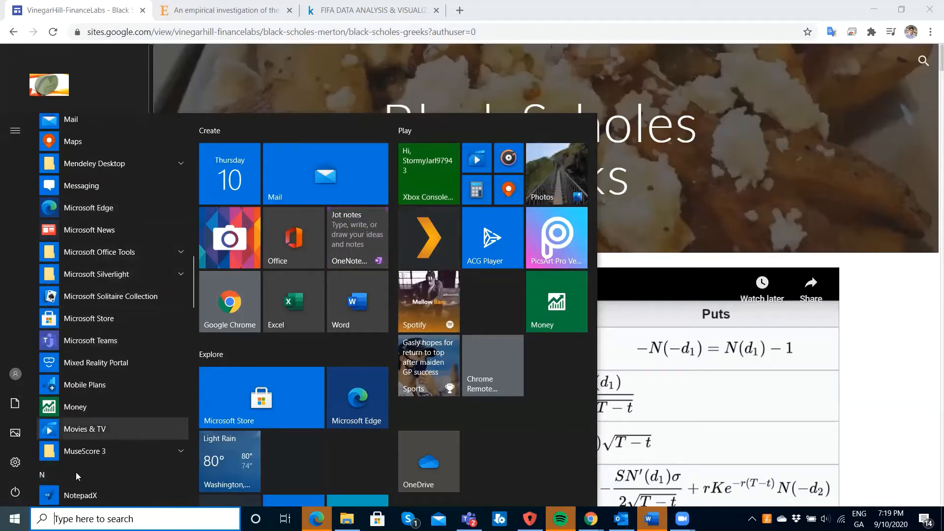
Search Windows for 'visual' and launch Visual Studio 2019
{"action": "key", "text": "Escape"}
{"action": "key", "text": "super"}
{"action": "type", "text": "visual"}
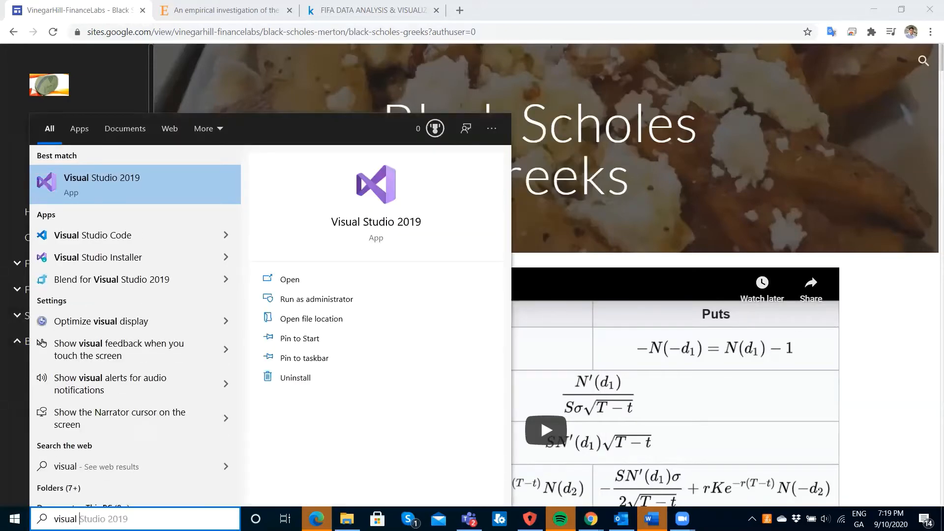
{"action": "left_click", "coordinate": [72, 182]}
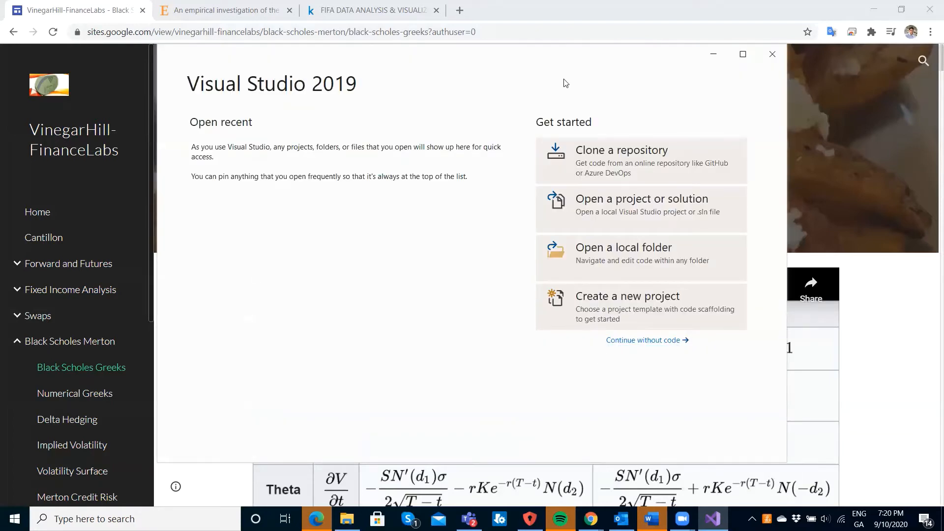
Maximize the Visual Studio start window and choose Create a new project
{"action": "left_click", "coordinate": [742, 55]}
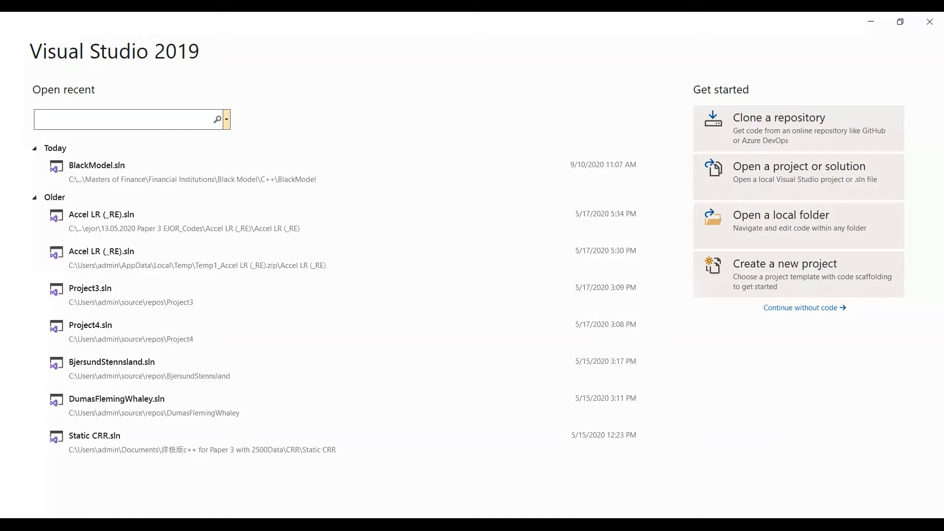
{"action": "left_click", "coordinate": [810, 314]}
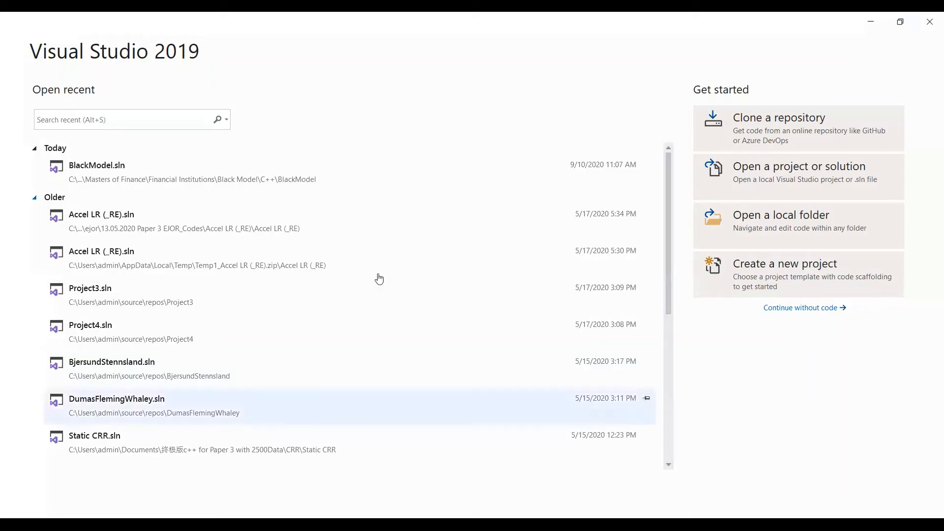
{"action": "left_click", "coordinate": [729, 278]}
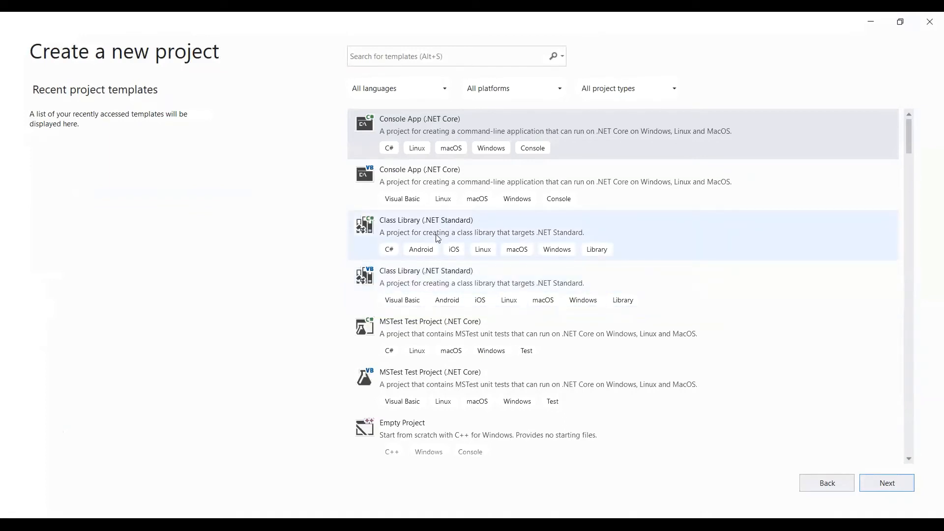
Filter templates by 'empty', select the C++ Empty Project template and continue
{"action": "left_click", "coordinate": [372, 58]}
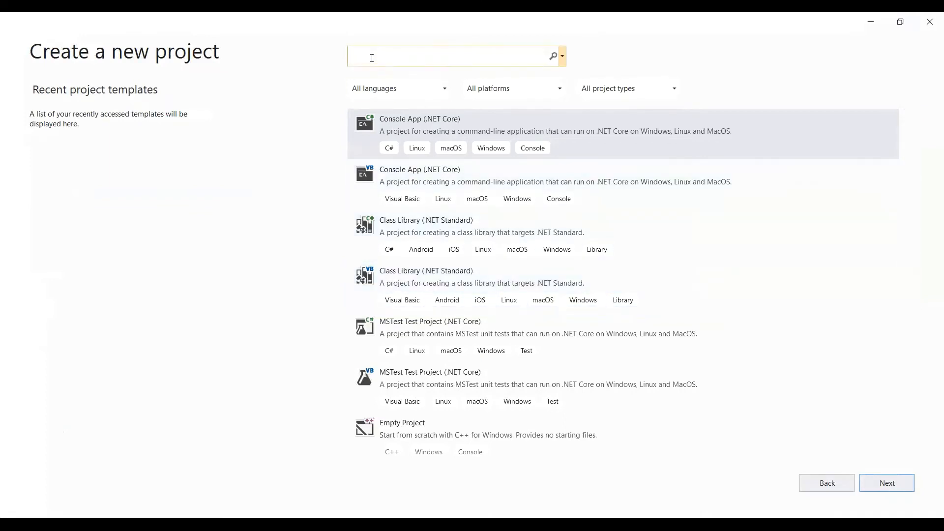
{"action": "type", "text": "empty"}
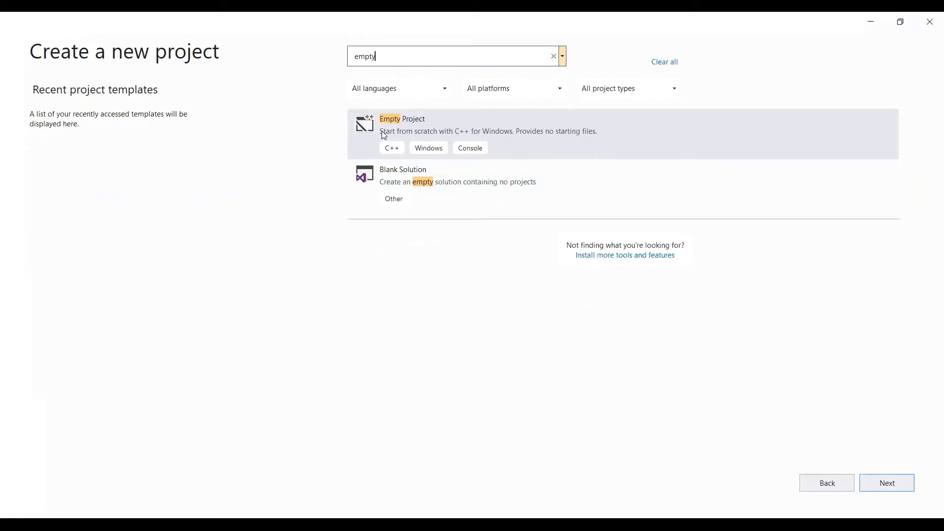
{"action": "left_click", "coordinate": [381, 130]}
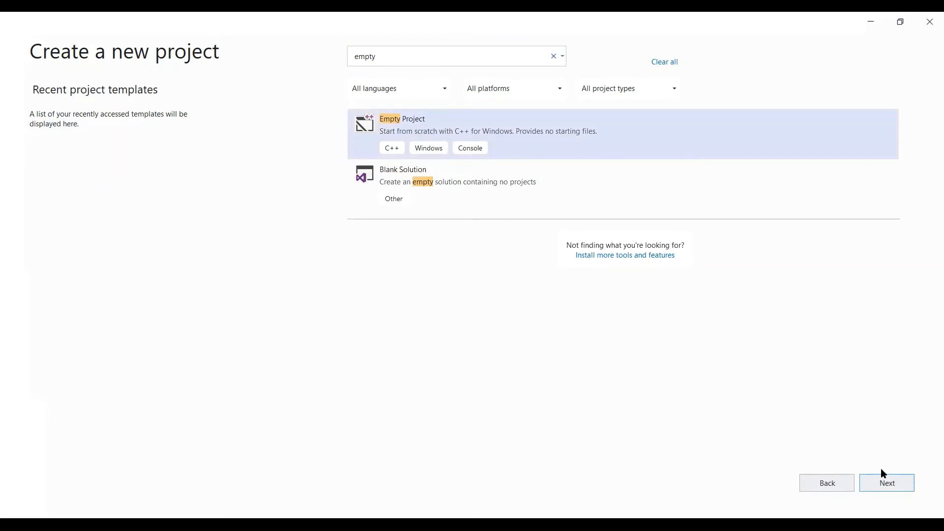
{"action": "left_click", "coordinate": [885, 483]}
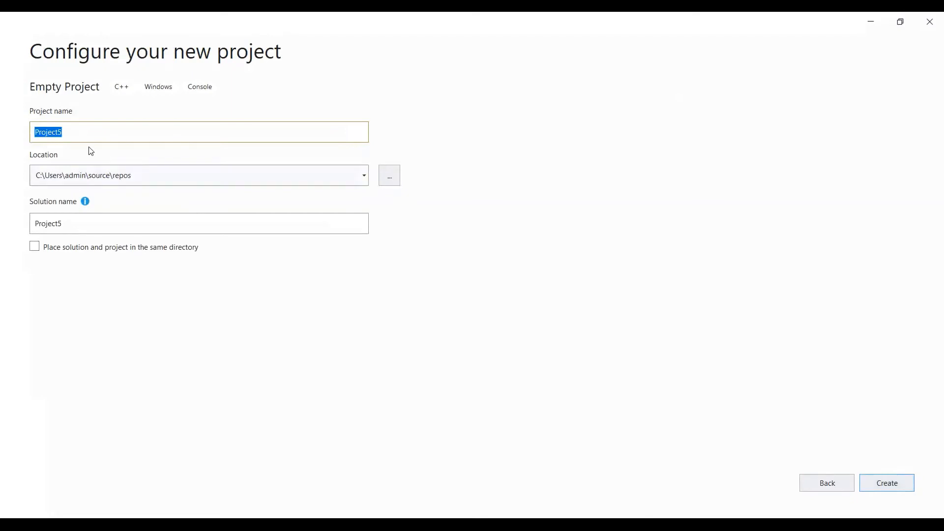
Create the project named BlackScholesGreeks with solution and project in the same directory
{"action": "left_click", "coordinate": [77, 131]}
{"action": "key", "text": "BackSpace"}
{"action": "key", "text": "BackSpace"}
{"action": "key", "text": "BackSpace"}
{"action": "key", "text": "BackSpace"}
{"action": "key", "text": "BackSpace"}
{"action": "key", "text": "BackSpace"}
{"action": "key", "text": "BackSpace"}
{"action": "key", "text": "BackSpace"}
{"action": "type", "text": "BlackScholes"}
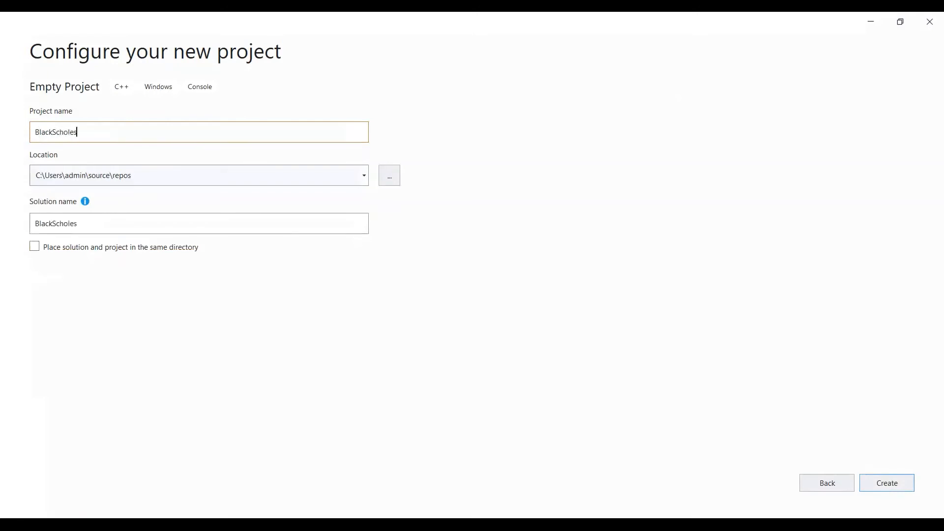
{"action": "type", "text": "Greeks"}
{"action": "left_click", "coordinate": [33, 249]}
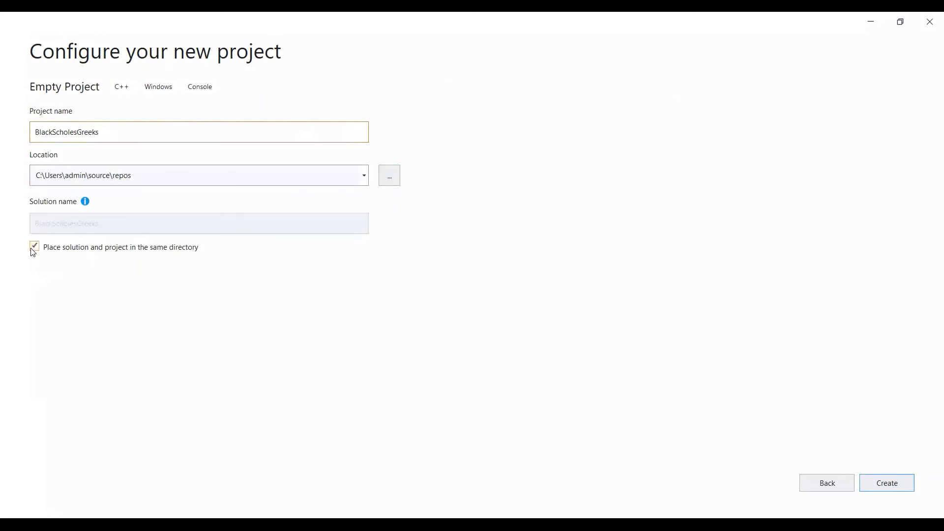
{"action": "left_click", "coordinate": [881, 481]}
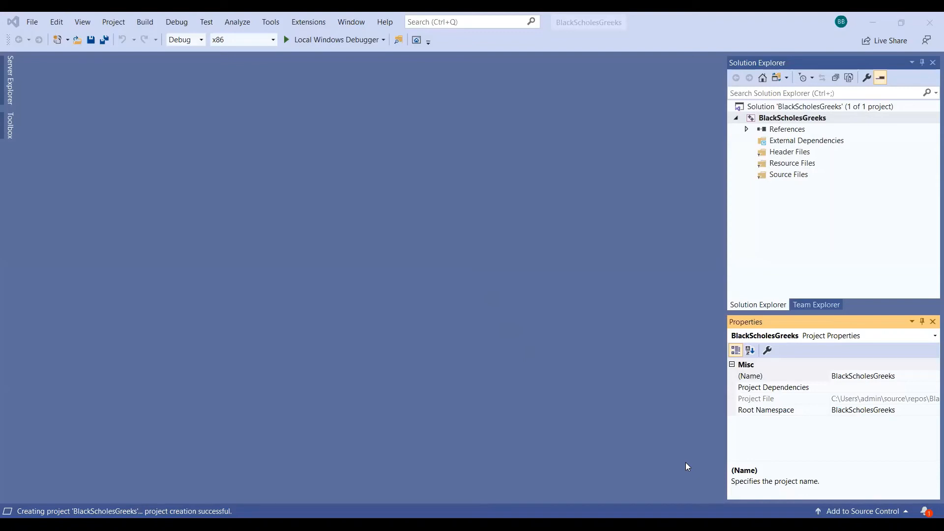
Add a new C++ File named Source.cpp under Source Files and select it in the project
{"action": "right_click", "coordinate": [774, 178]}
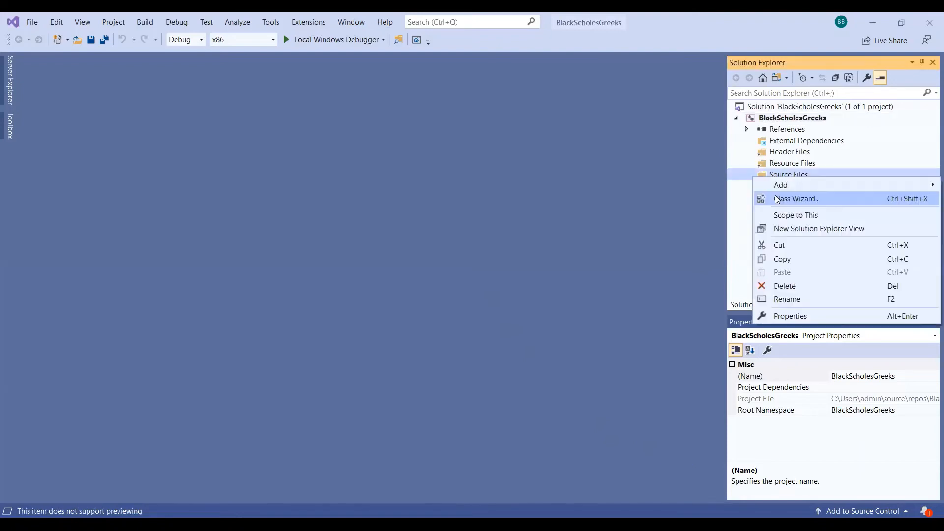
{"action": "mouse_move", "coordinate": [782, 186]}
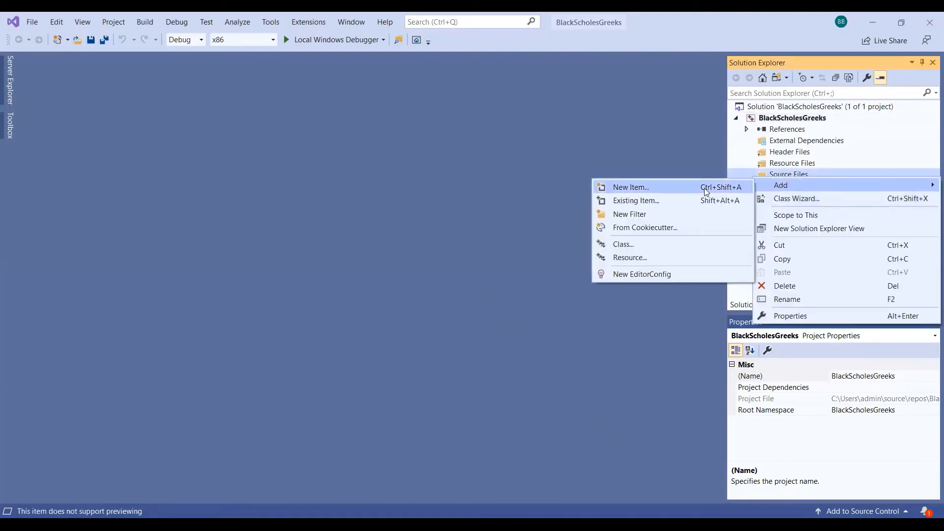
{"action": "left_click", "coordinate": [678, 193]}
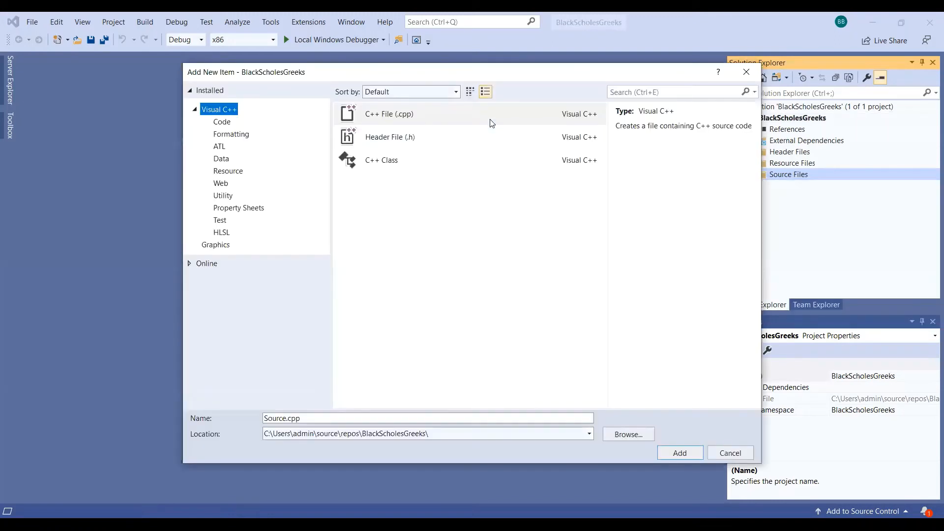
{"action": "left_click", "coordinate": [448, 124]}
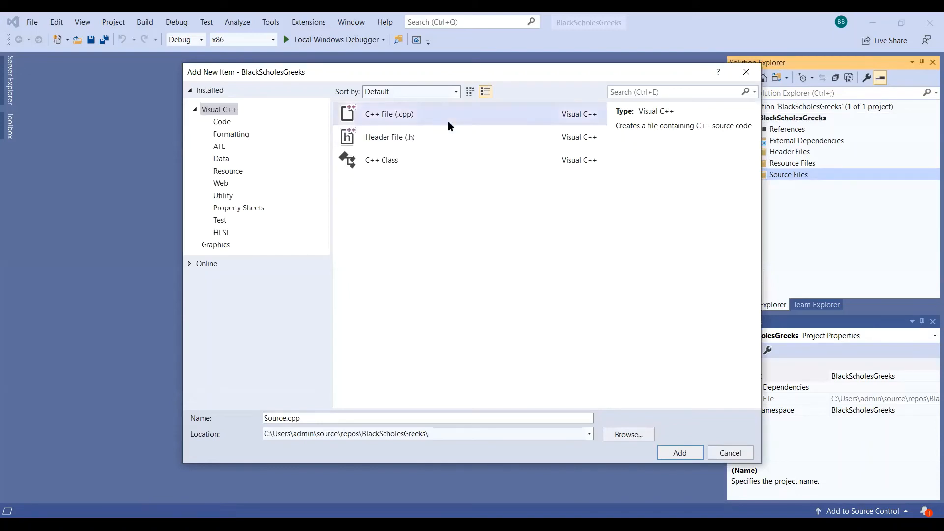
{"action": "left_click", "coordinate": [686, 451]}
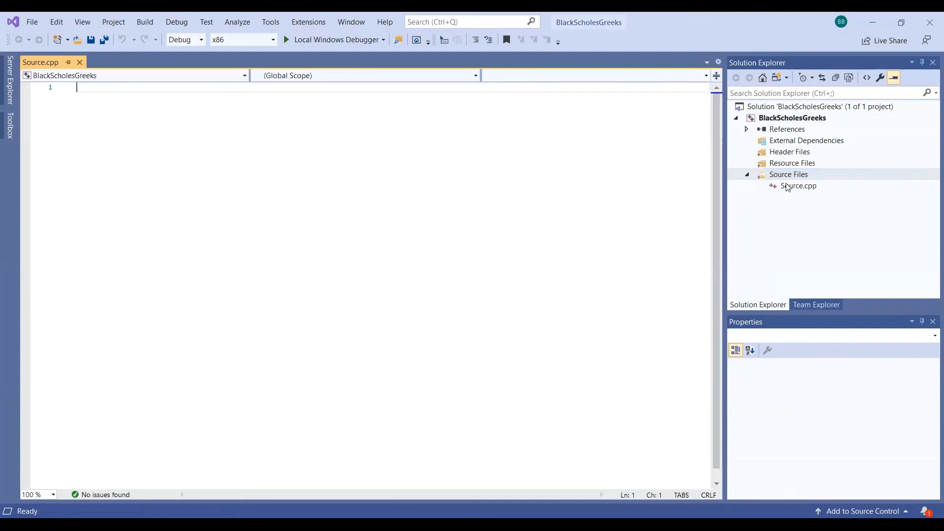
{"action": "left_click", "coordinate": [787, 187]}
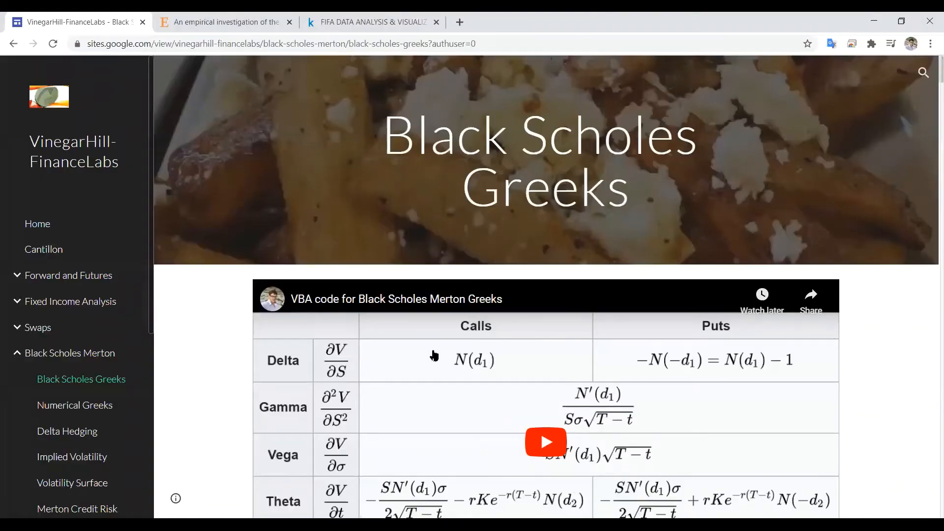
Scroll down to the Black Scholes Greeks C++ code block and copy the whole code
{"action": "scroll", "coordinate": [434, 356], "scroll_direction": "down", "scroll_amount": 15}
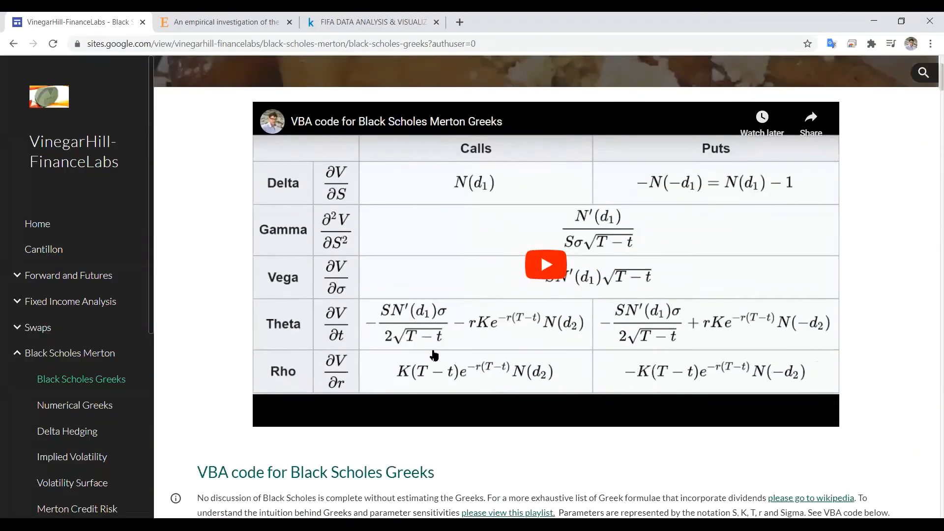
{"action": "scroll", "coordinate": [434, 355], "scroll_direction": "down", "scroll_amount": 20}
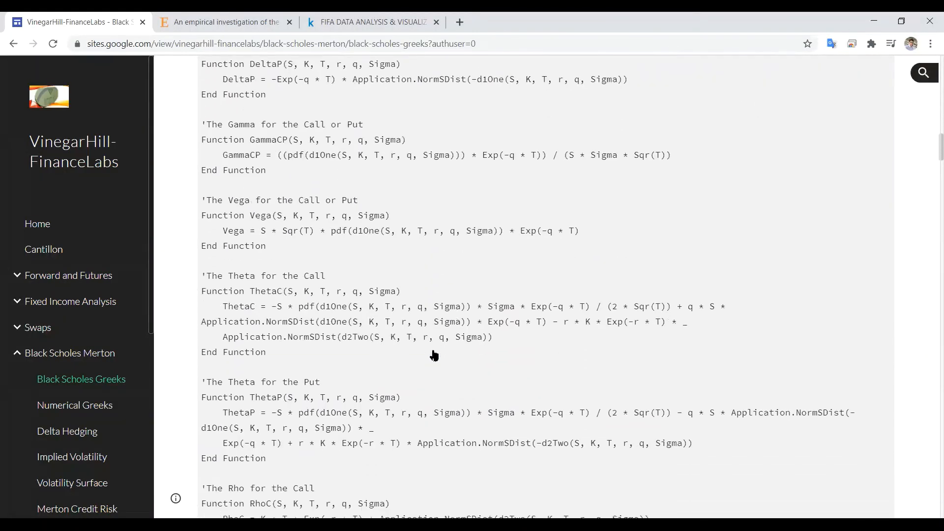
{"action": "scroll", "coordinate": [434, 356], "scroll_direction": "down", "scroll_amount": 4}
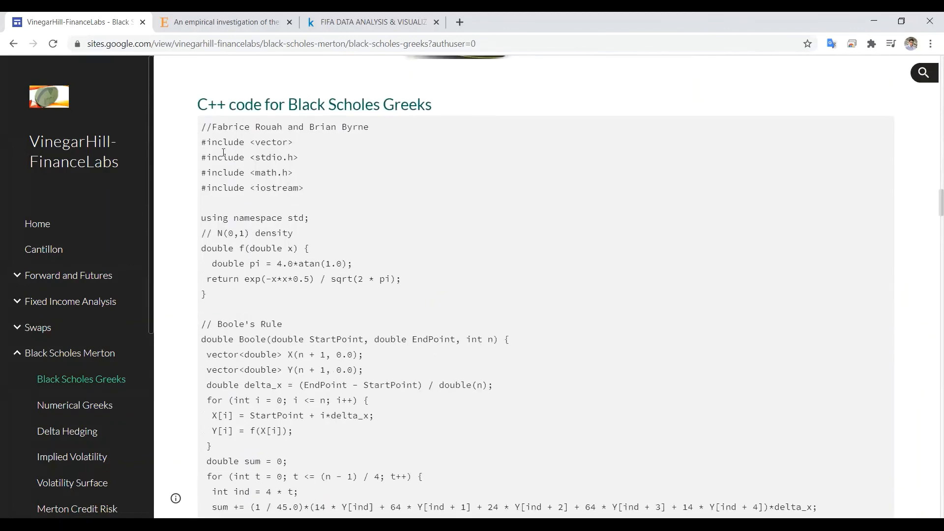
{"action": "left_click_drag", "start_coordinate": [204, 127], "coordinate": [231, 355]}
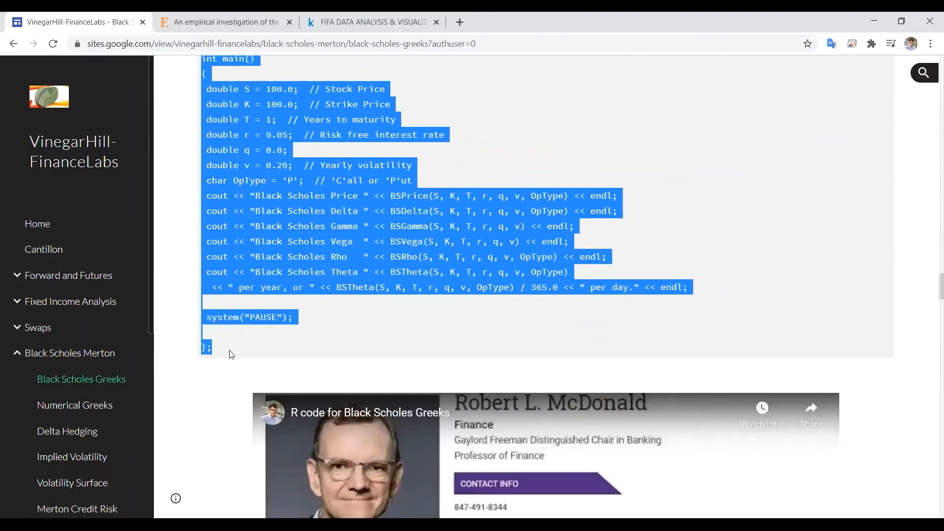
{"action": "right_click", "coordinate": [250, 268]}
{"action": "left_click", "coordinate": [272, 273]}
Paste the copied Black-Scholes Greeks code into the empty Source.cpp and review it
{"action": "key", "text": "alt+Tab"}
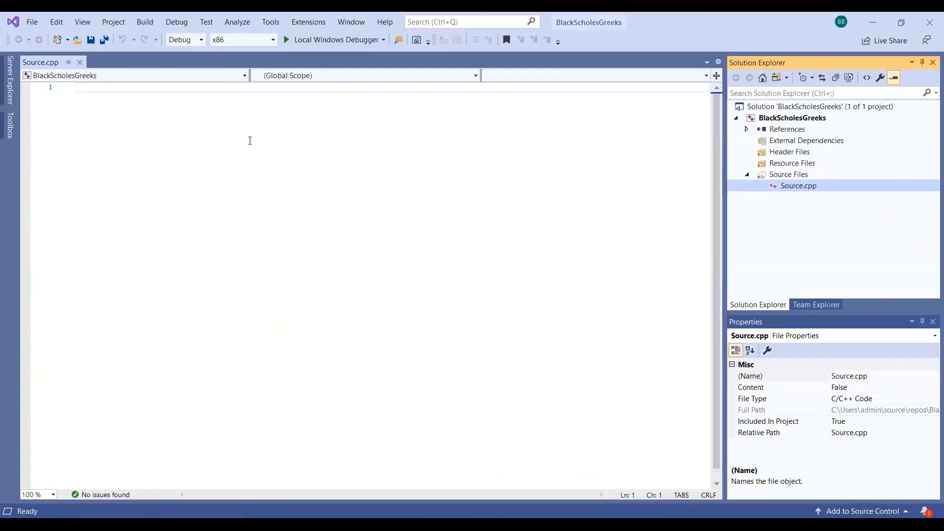
{"action": "right_click", "coordinate": [95, 87]}
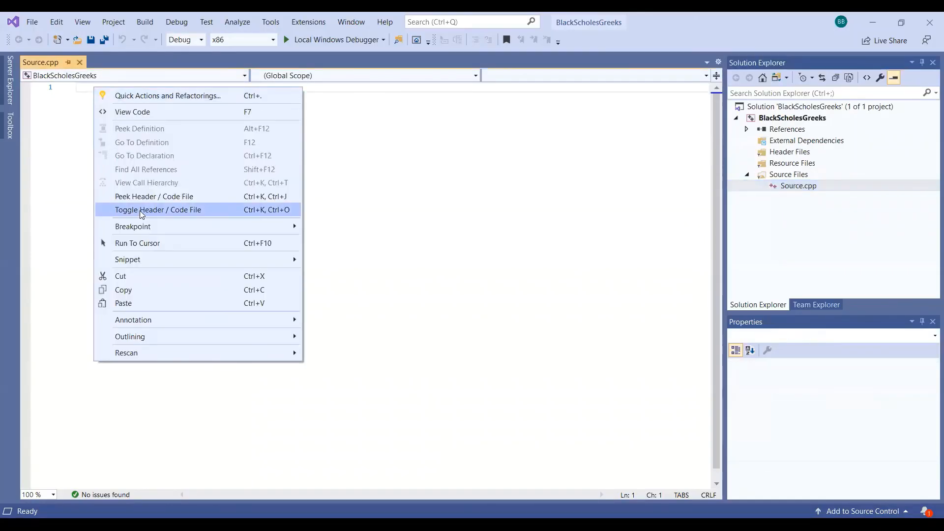
{"action": "left_click", "coordinate": [159, 303]}
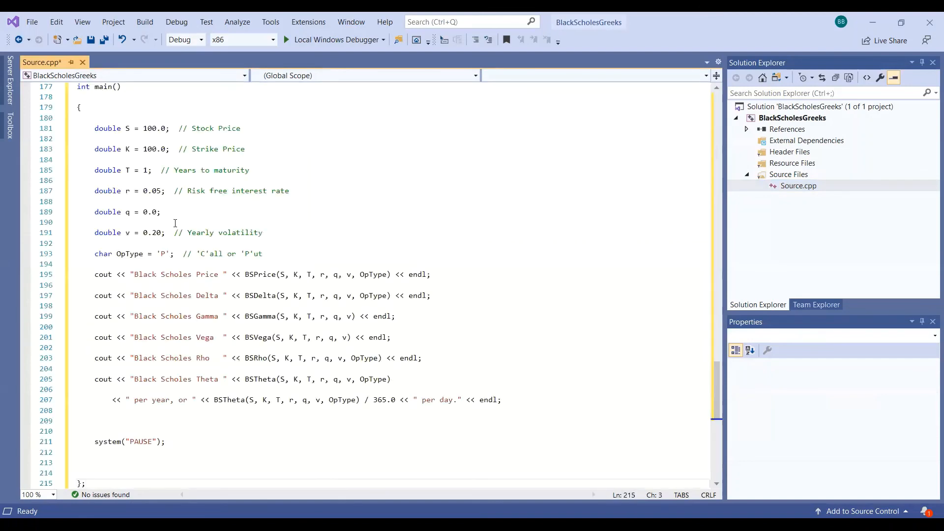
{"action": "scroll", "coordinate": [175, 223], "scroll_direction": "down", "scroll_amount": 9}
{"action": "scroll", "coordinate": [175, 224], "scroll_direction": "up", "scroll_amount": 20}
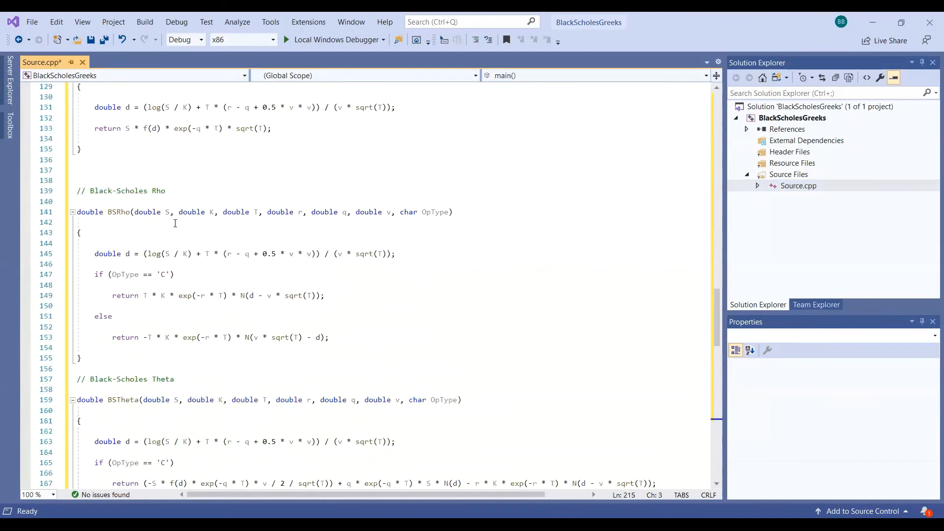
{"action": "scroll", "coordinate": [175, 223], "scroll_direction": "up", "scroll_amount": 20}
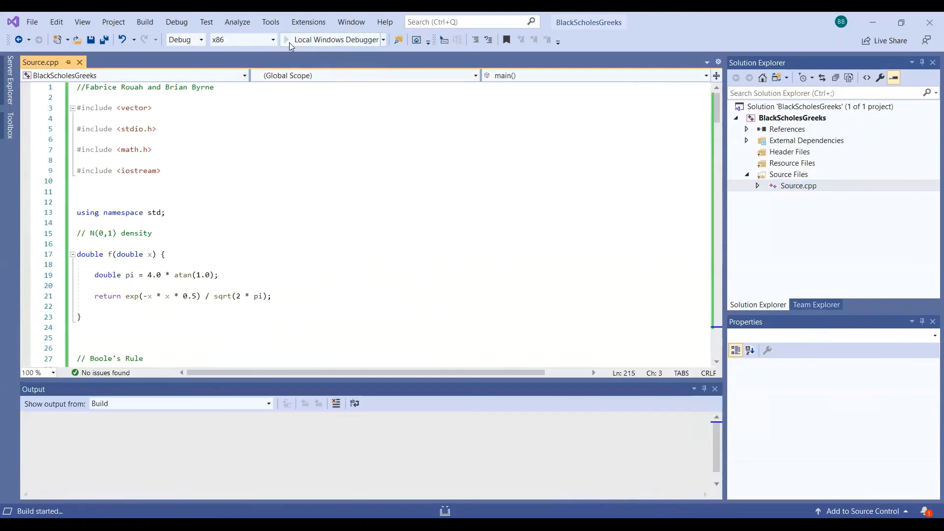
Scroll down through the Source.cpp code as BlackScholesGreeks builds in Debug Win32
{"action": "scroll", "coordinate": [278, 246], "scroll_direction": "down", "scroll_amount": 5}
{"action": "scroll", "coordinate": [277, 246], "scroll_direction": "down", "scroll_amount": 13}
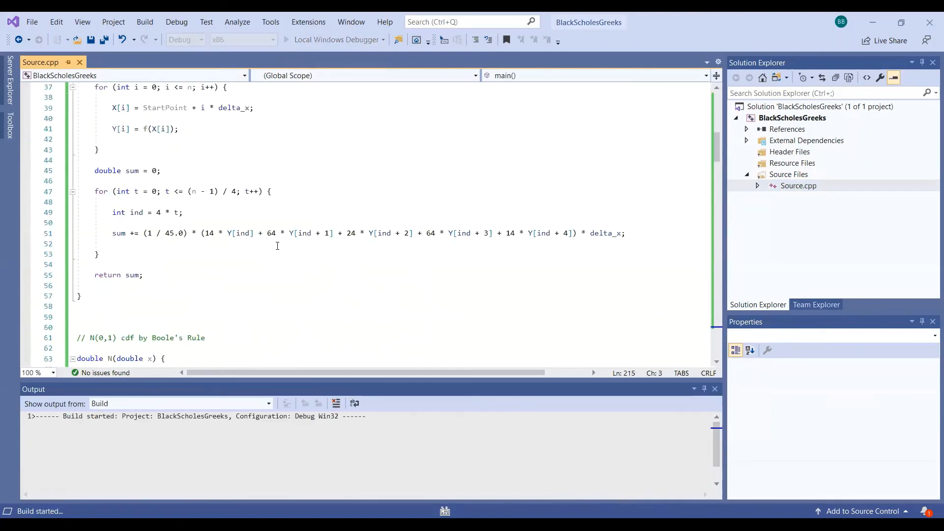
{"action": "scroll", "coordinate": [288, 334], "scroll_direction": "down", "scroll_amount": 20}
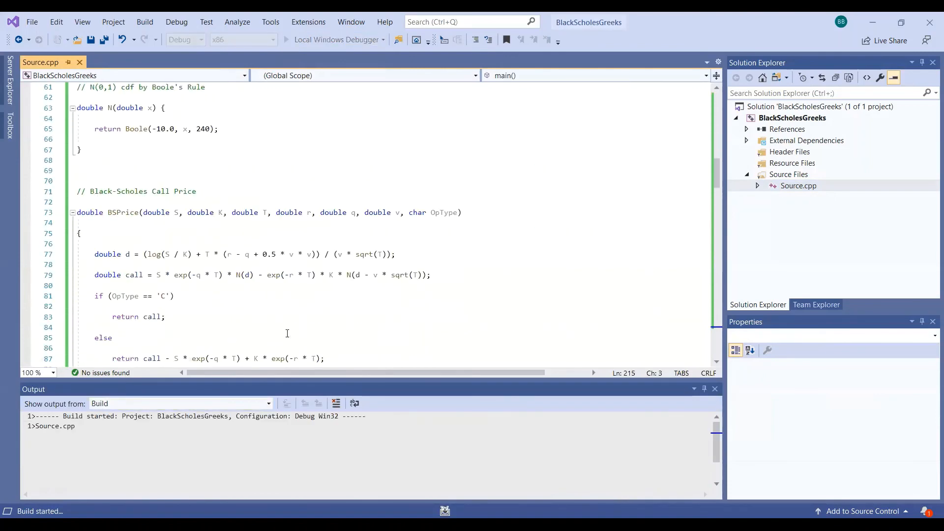
{"action": "scroll", "coordinate": [287, 334], "scroll_direction": "down", "scroll_amount": 1}
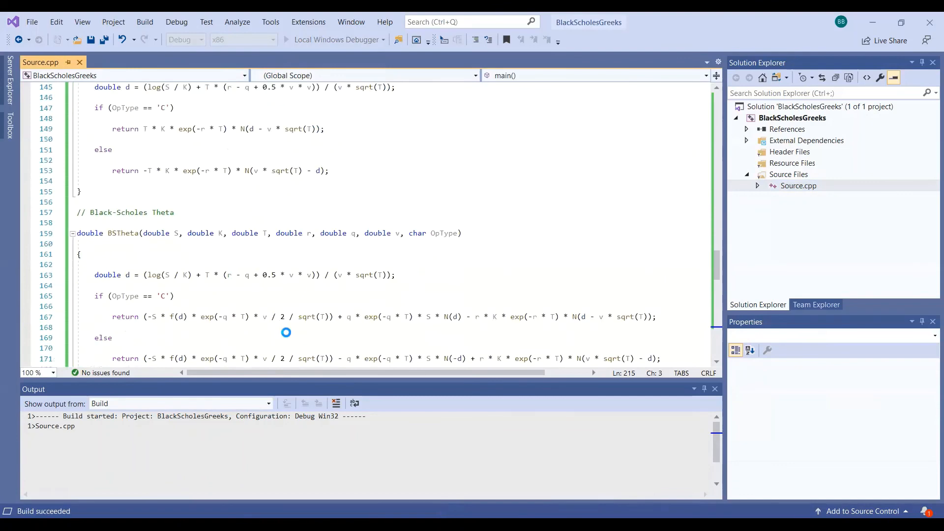